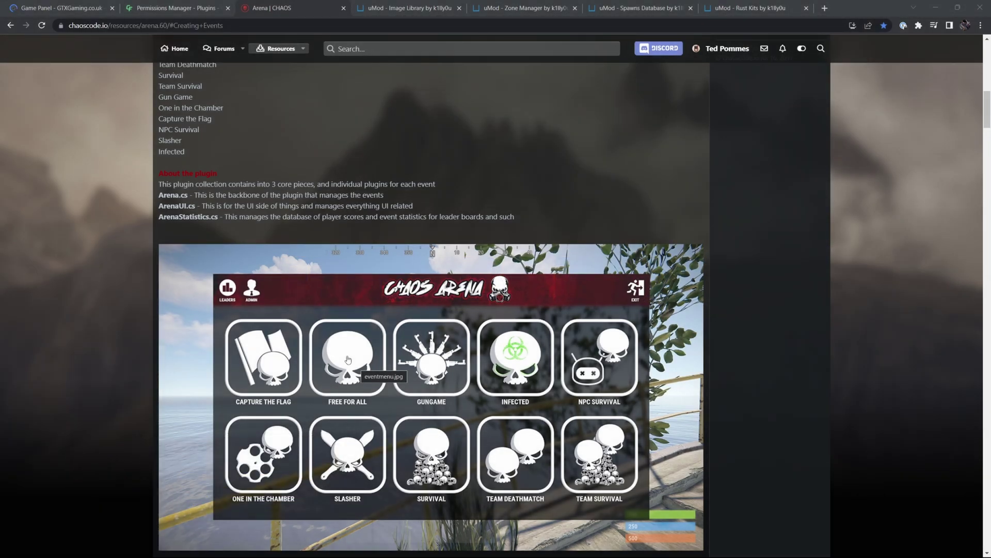
Review the Image Library, Zone Manager, Spawns Database and Rust Kits plugin pages on uMod
{"action": "scroll", "coordinate": [348, 359], "scroll_direction": "down", "scroll_amount": 2}
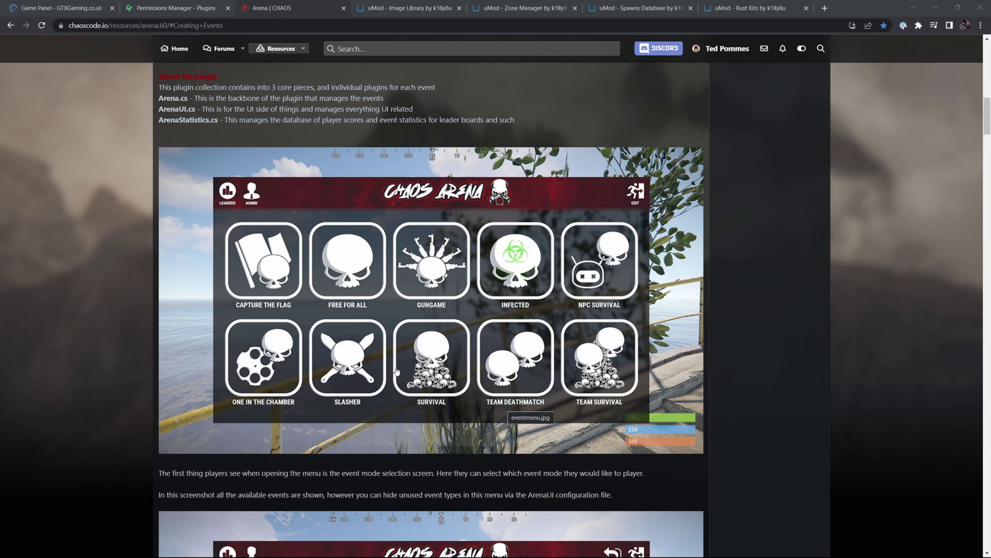
{"action": "scroll", "coordinate": [396, 371], "scroll_direction": "up", "scroll_amount": 20}
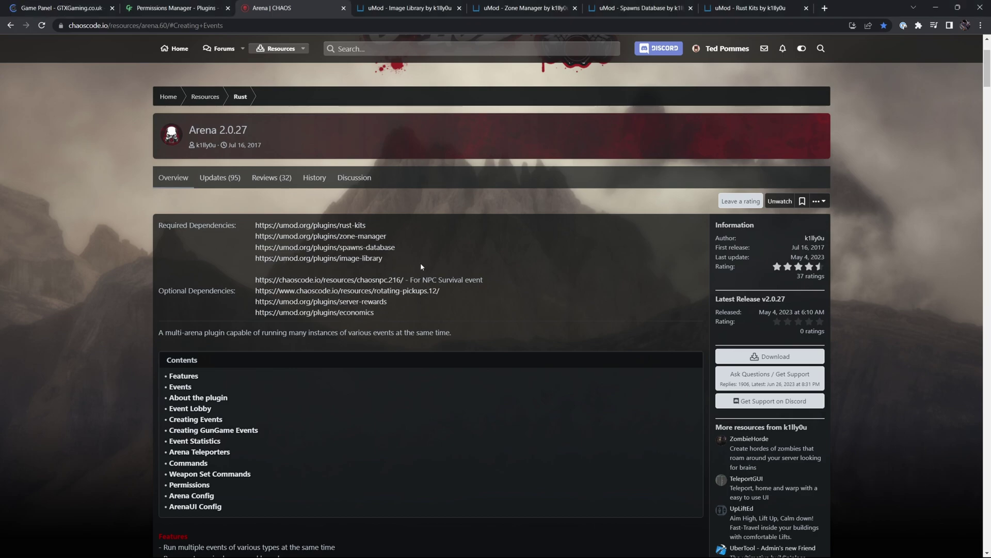
{"action": "left_click_drag", "start_coordinate": [421, 267], "coordinate": [255, 224]}
{"action": "left_click", "coordinate": [422, 7]}
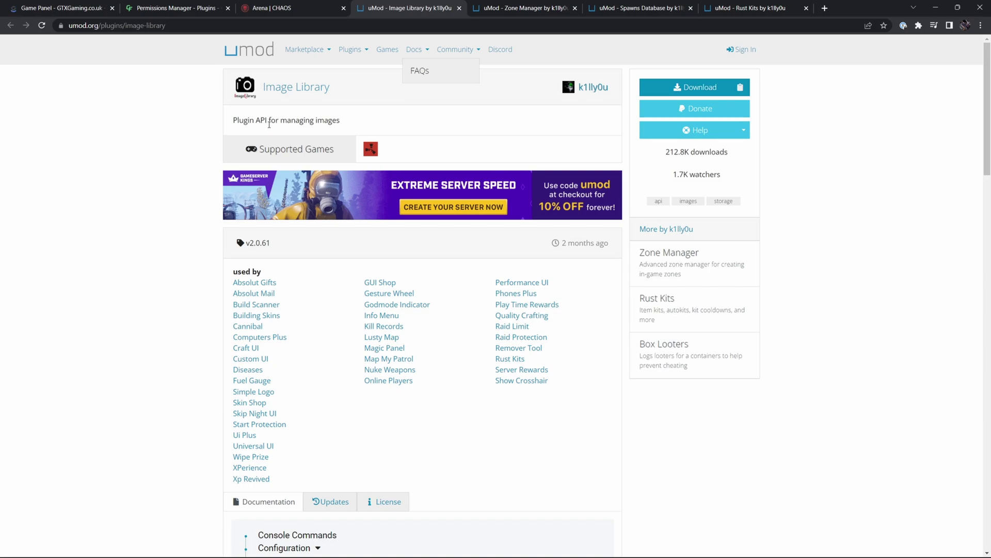
{"action": "key", "text": "ctrl+Tab"}
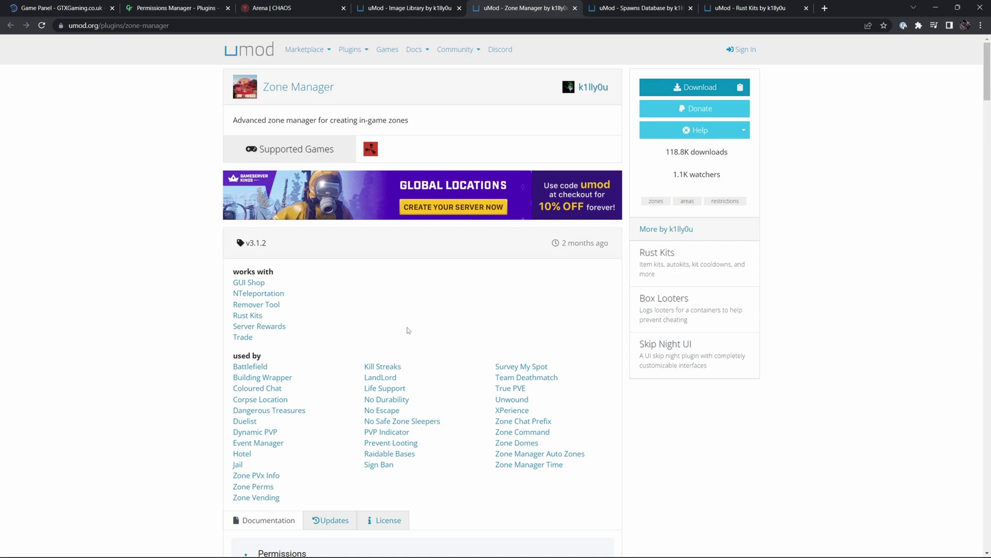
{"action": "key", "text": "ctrl+Tab"}
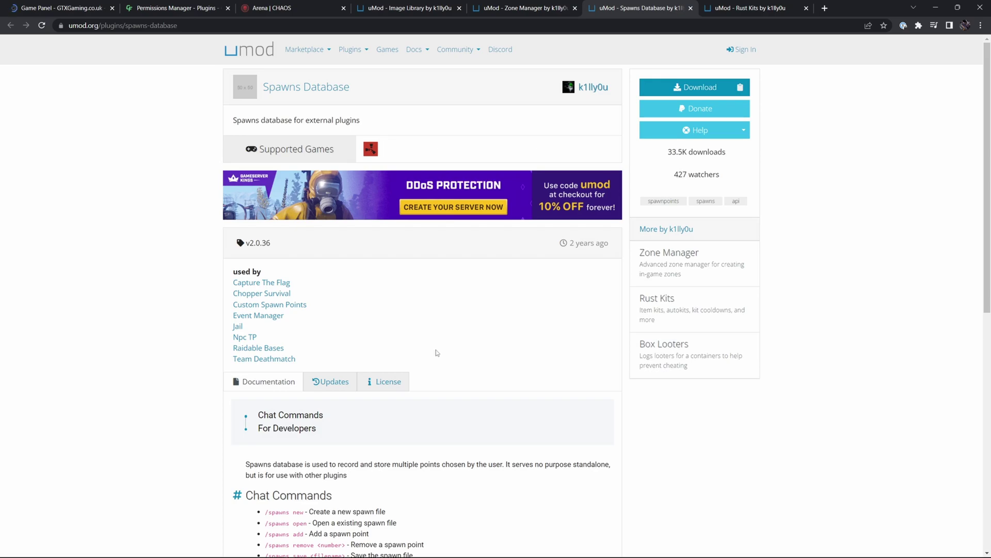
{"action": "key", "text": "ctrl+Tab"}
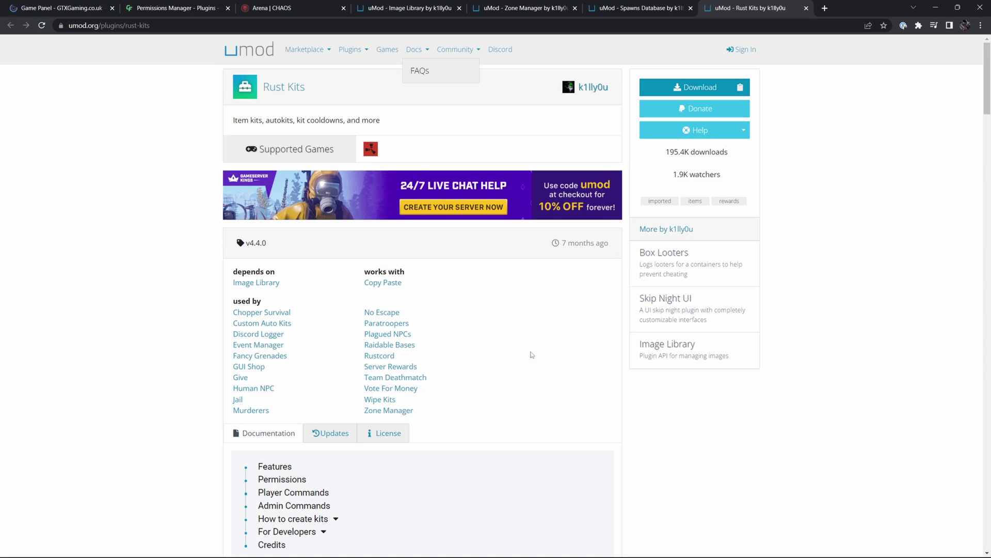
Return to the Arena resource page and highlight the note about individual event plugins
{"action": "key", "text": "ctrl+3"}
{"action": "scroll", "coordinate": [383, 411], "scroll_direction": "down", "scroll_amount": 8}
{"action": "scroll", "coordinate": [187, 318], "scroll_direction": "up", "scroll_amount": 5}
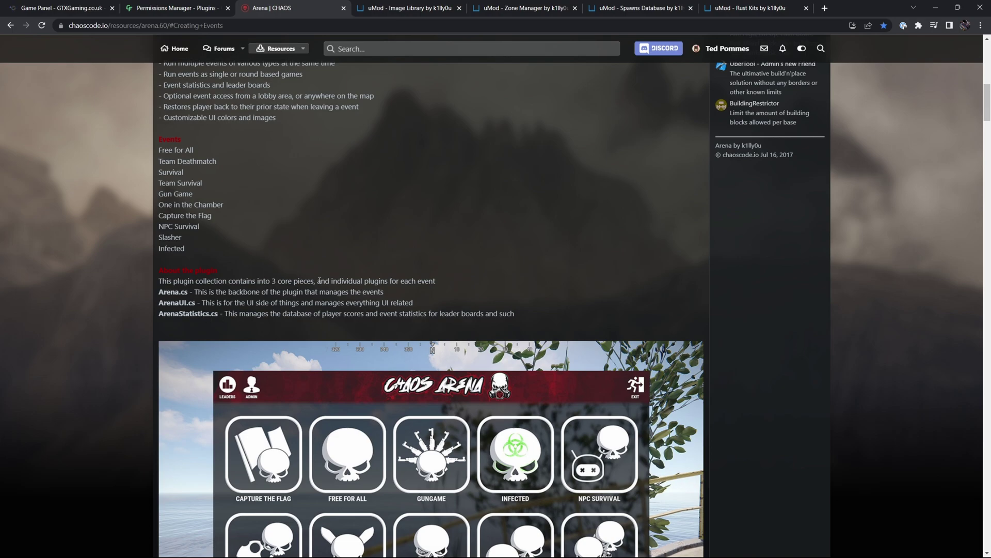
{"action": "left_click_drag", "start_coordinate": [317, 280], "coordinate": [435, 281]}
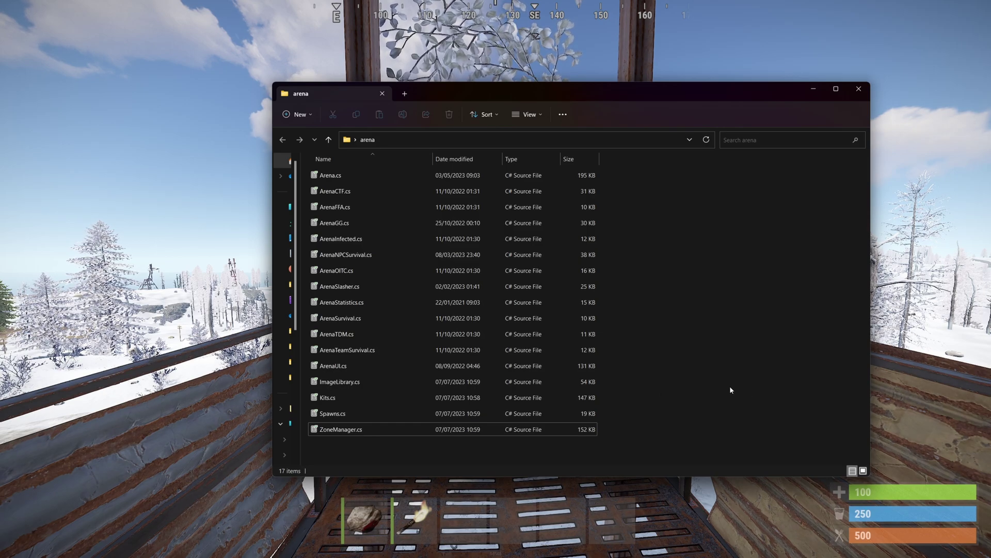
Select the four dependency plugin files, then the Arena event .cs files, in the arena folder
{"action": "left_click_drag", "start_coordinate": [328, 455], "coordinate": [372, 380]}
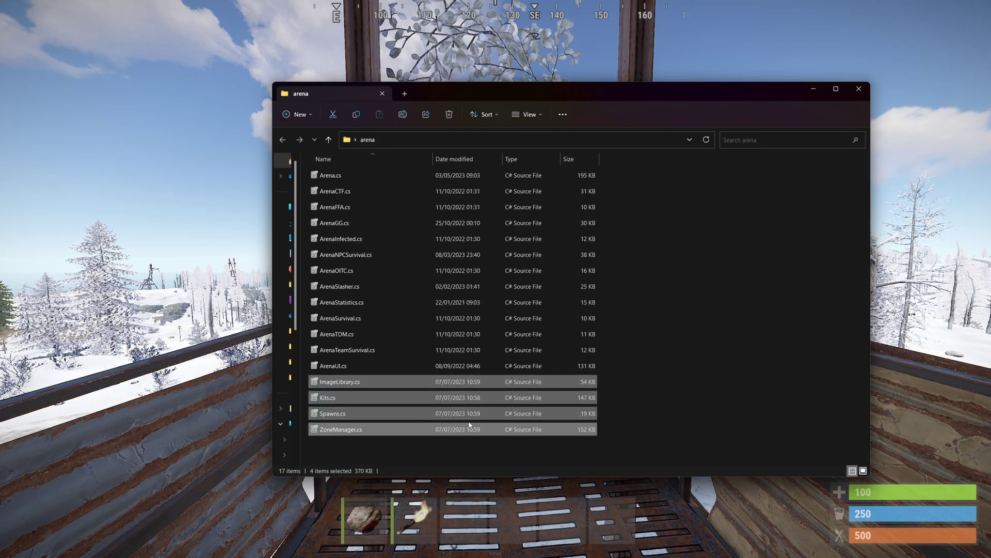
{"action": "left_click_drag", "start_coordinate": [609, 367], "coordinate": [381, 178]}
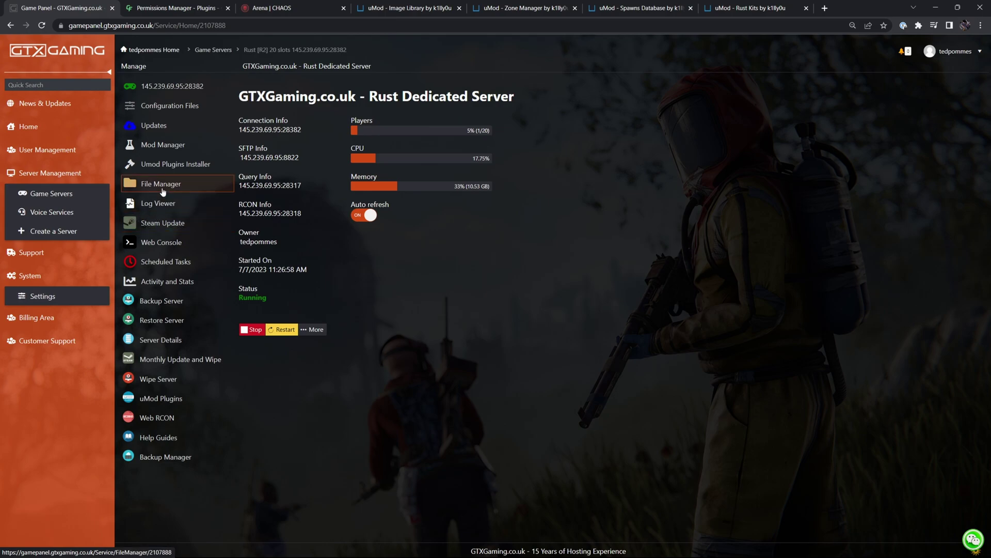
Check the server's Mod Manager extensions, then browse the oxide/plugins folder's .cs files
{"action": "left_click", "coordinate": [163, 145]}
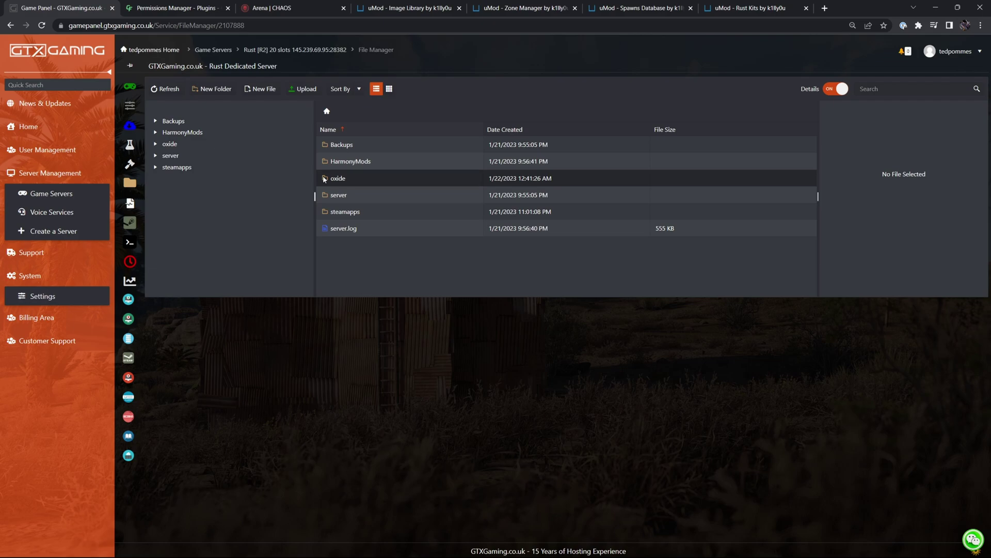
{"action": "double_click", "coordinate": [333, 179]}
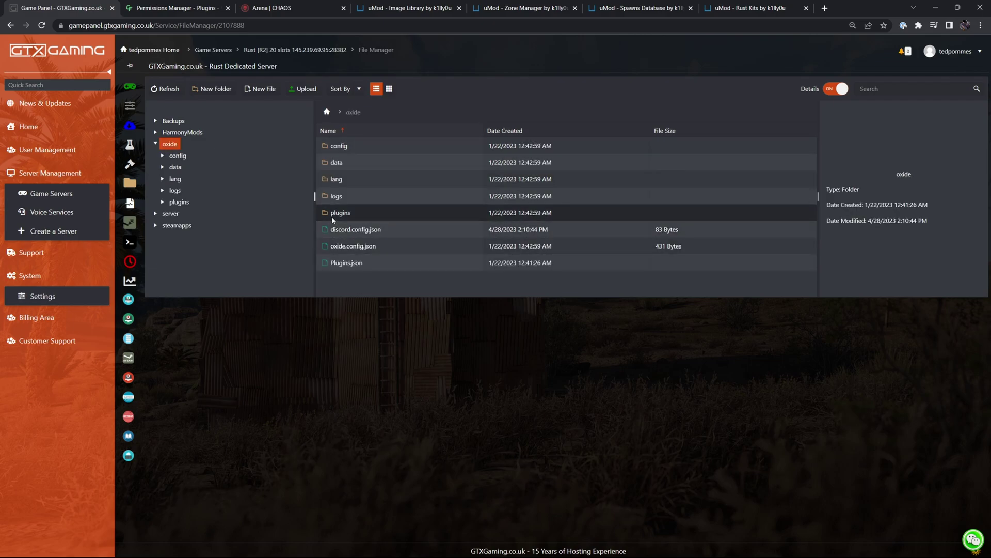
{"action": "double_click", "coordinate": [333, 217]}
{"action": "scroll", "coordinate": [429, 331], "scroll_direction": "down", "scroll_amount": 3}
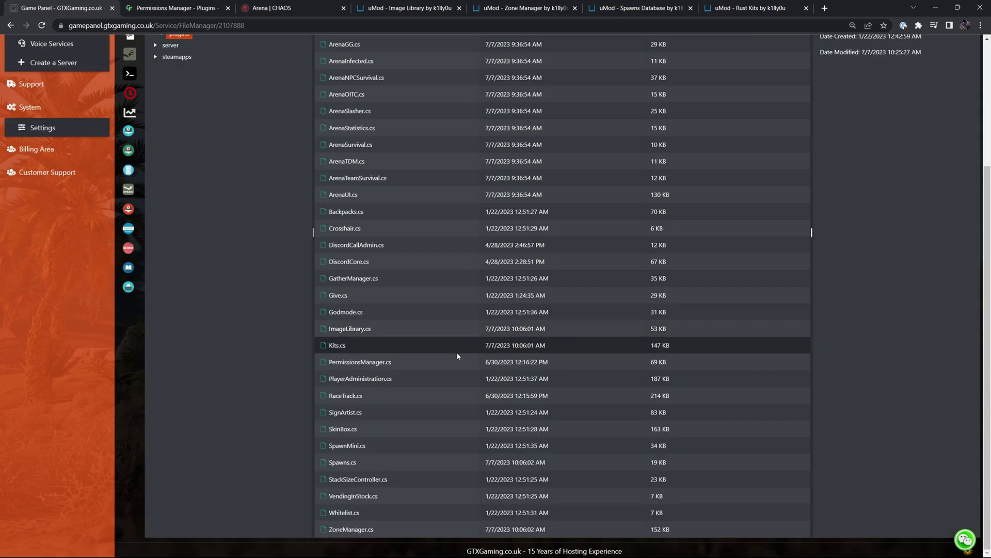
Select the plugin files in the local arena folder, then bring up the Permissions Manager page
{"action": "key", "text": "alt+Tab"}
{"action": "mouse_move", "coordinate": [623, 445]}
{"action": "left_mouse_down"}
{"action": "mouse_move", "coordinate": [641, 166]}
{"action": "mouse_move", "coordinate": [623, 444]}
{"action": "left_mouse_up"}
{"action": "left_click", "coordinate": [352, 480]}
{"action": "key", "text": "ctrl+Tab"}
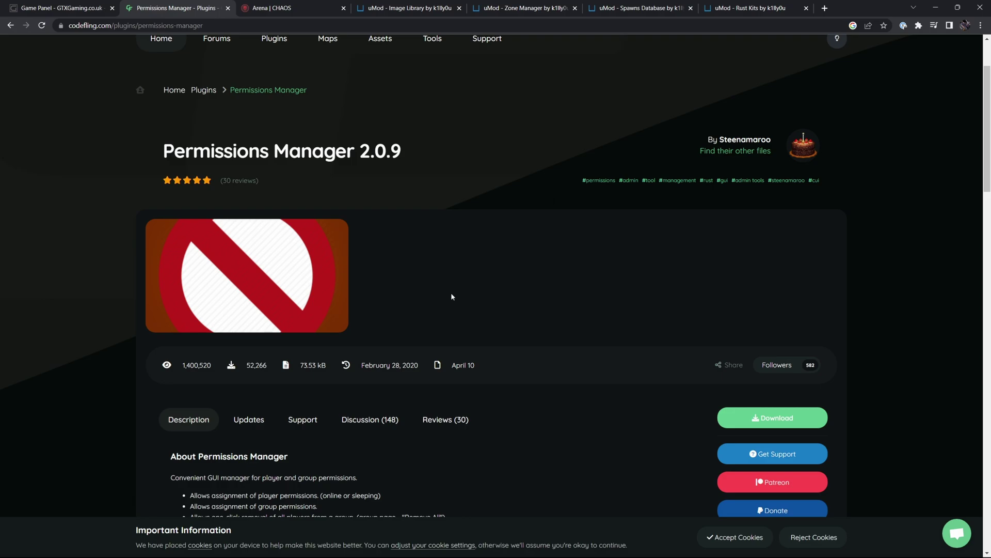
Leave the Permissions Manager 2.0.9 page for the game panel's file manager tab
{"action": "key", "text": "ctrl+shift+Tab"}
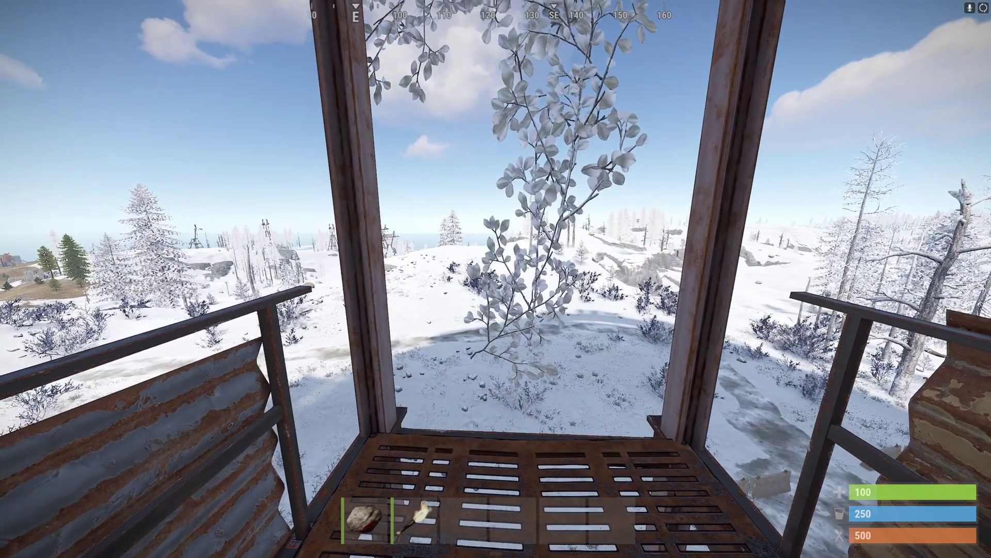
Open Permissions Manager with the /perms chat command and select the admin group
{"action": "key", "text": "Return"}
{"action": "type", "text": "/perms"}
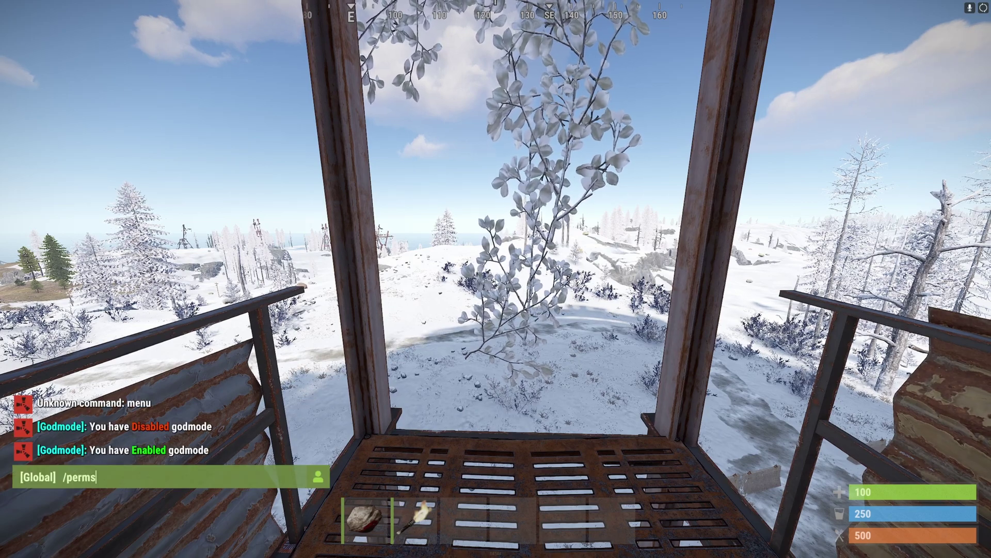
{"action": "key", "text": "Return"}
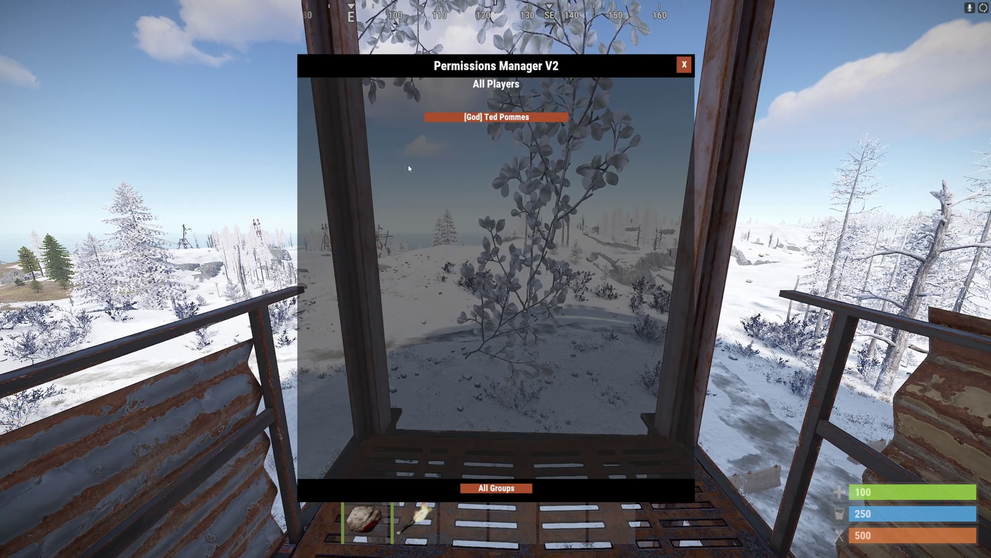
{"action": "left_click", "coordinate": [498, 489]}
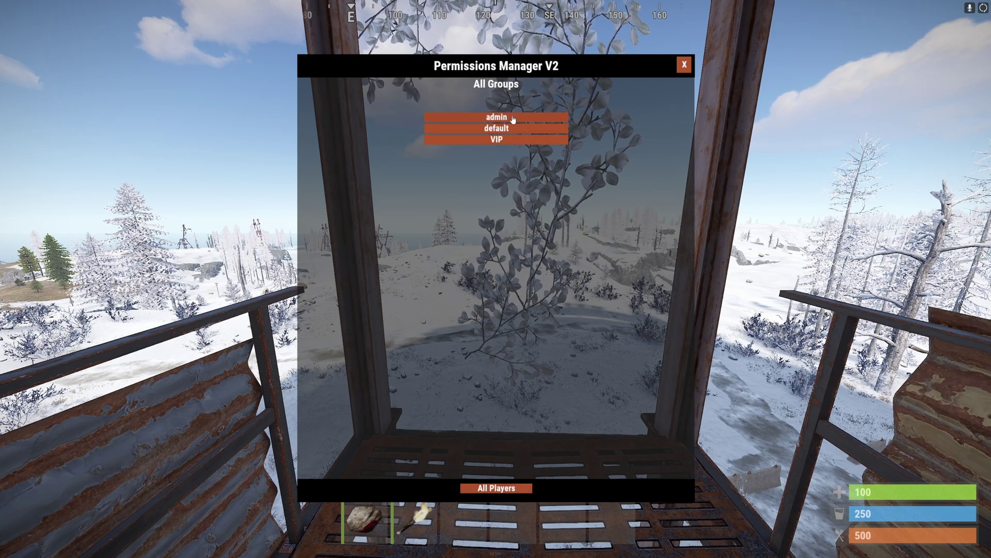
{"action": "left_click", "coordinate": [514, 118]}
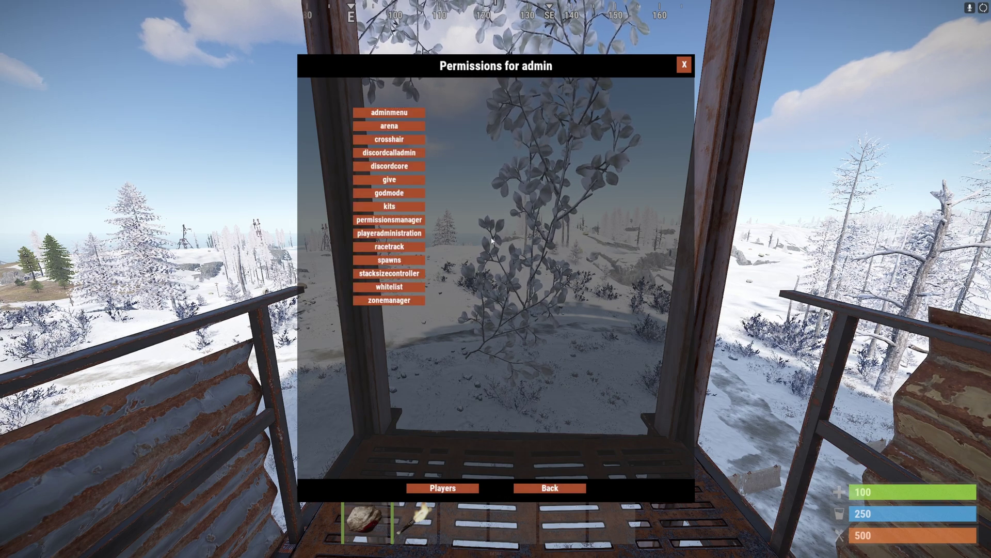
Look through the admin group's arena, kits and spawns permission settings
{"action": "left_click", "coordinate": [409, 127]}
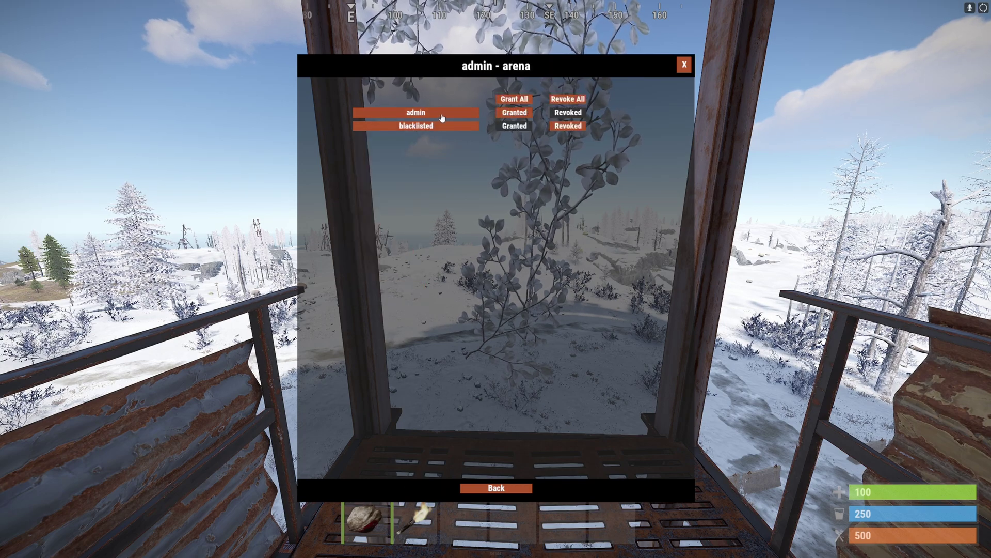
{"action": "left_click", "coordinate": [496, 488]}
{"action": "left_click", "coordinate": [408, 206]}
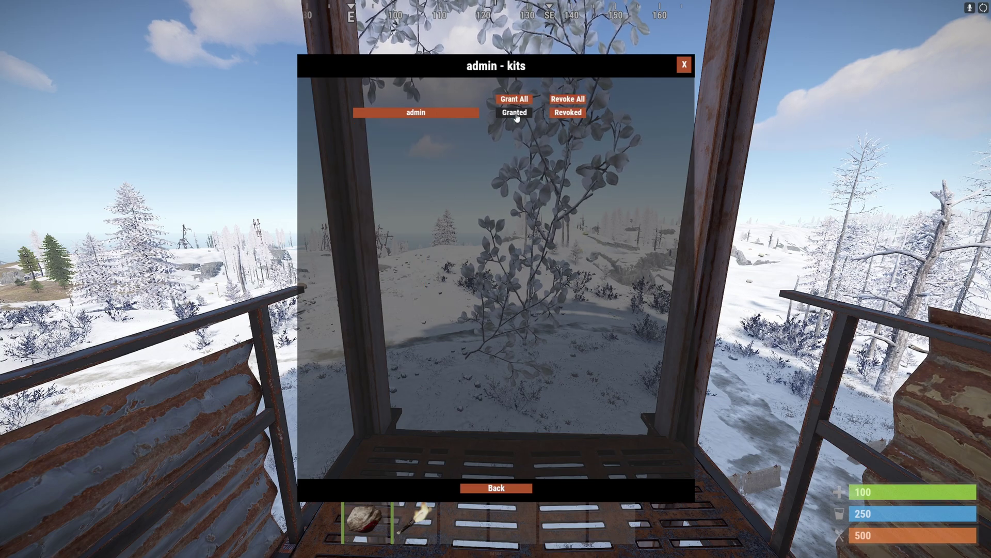
{"action": "left_click", "coordinate": [493, 488]}
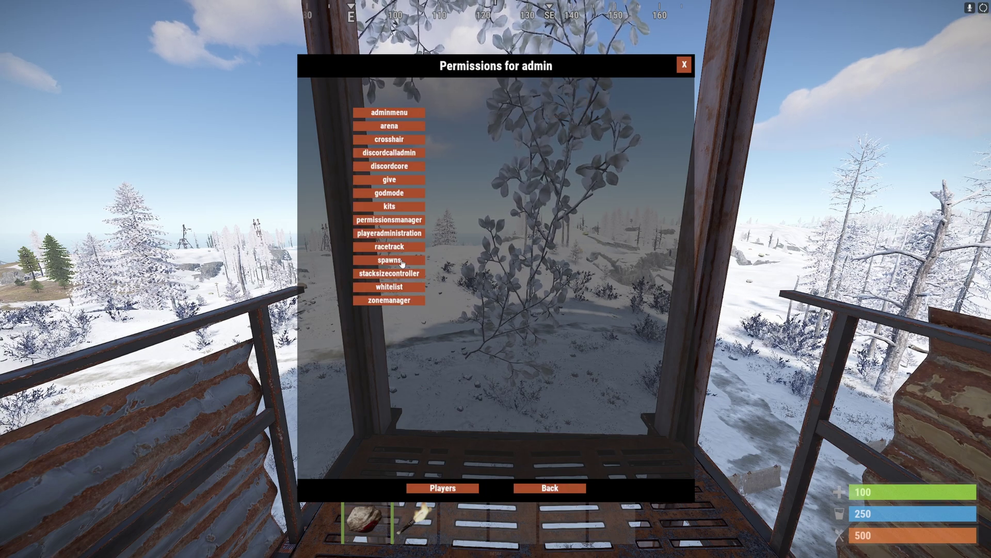
{"action": "left_click", "coordinate": [402, 263]}
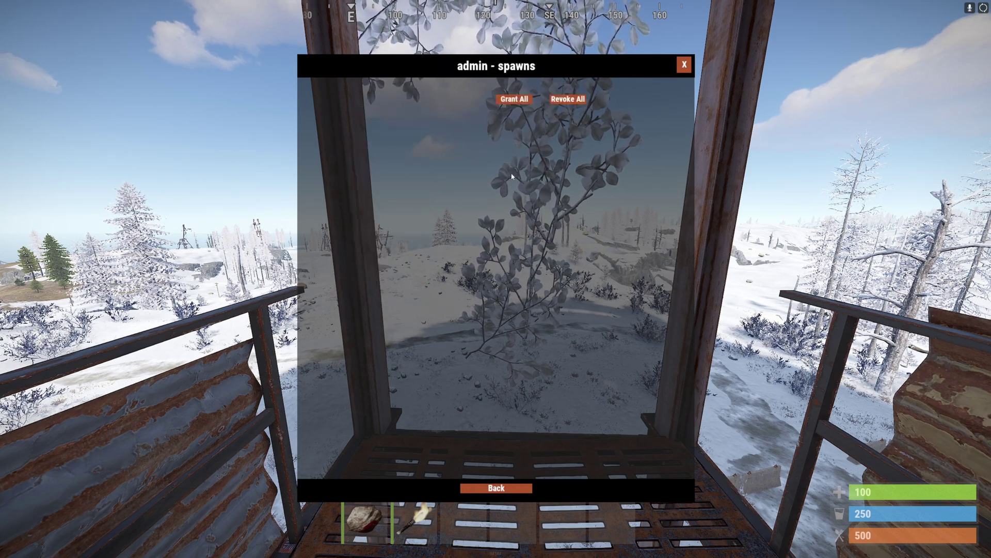
{"action": "left_click", "coordinate": [495, 488]}
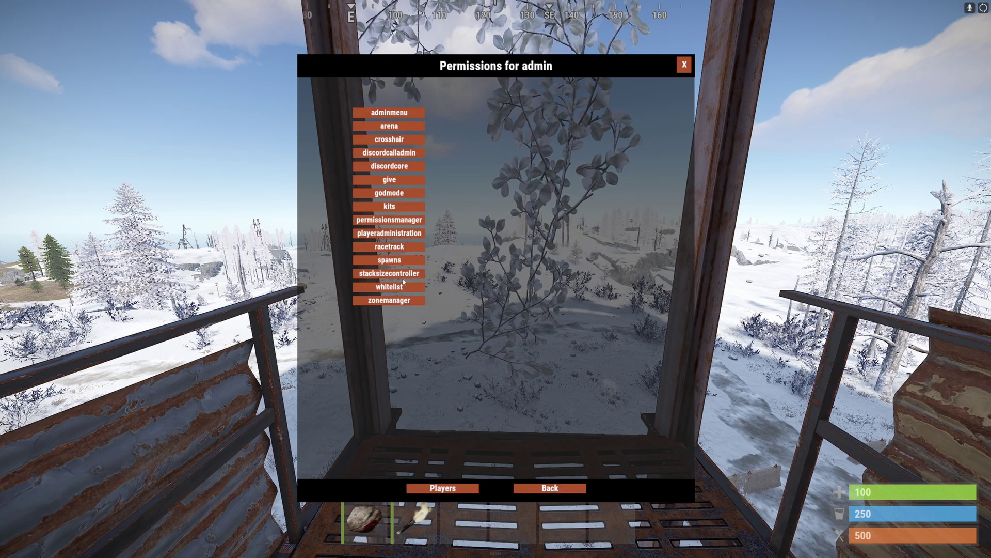
Grant admin all zonemanager permissions, page through them, and return to the plugin list
{"action": "left_click", "coordinate": [385, 302]}
{"action": "left_click", "coordinate": [514, 99]}
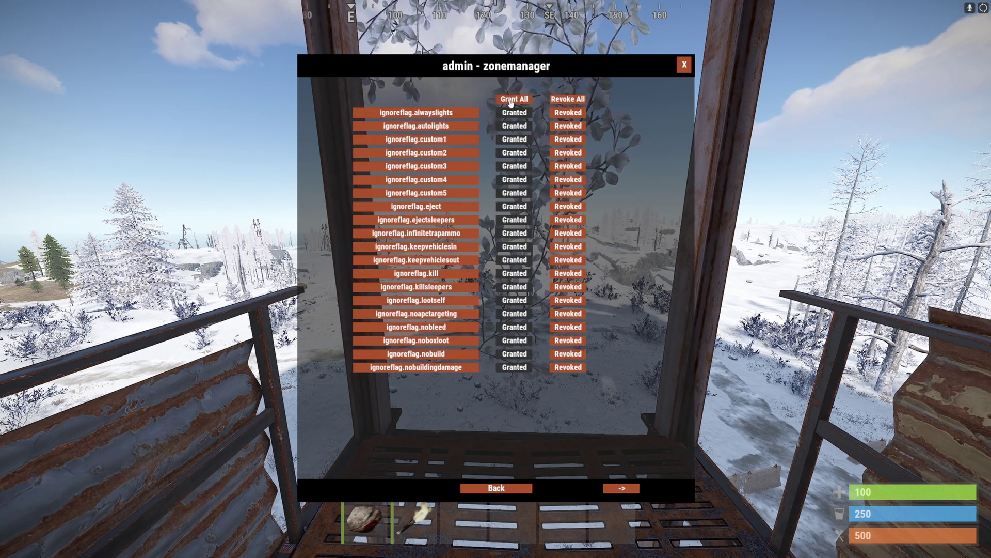
{"action": "left_click", "coordinate": [621, 488]}
{"action": "left_click", "coordinate": [372, 488]}
{"action": "left_click", "coordinate": [372, 488]}
{"action": "left_click", "coordinate": [372, 488]}
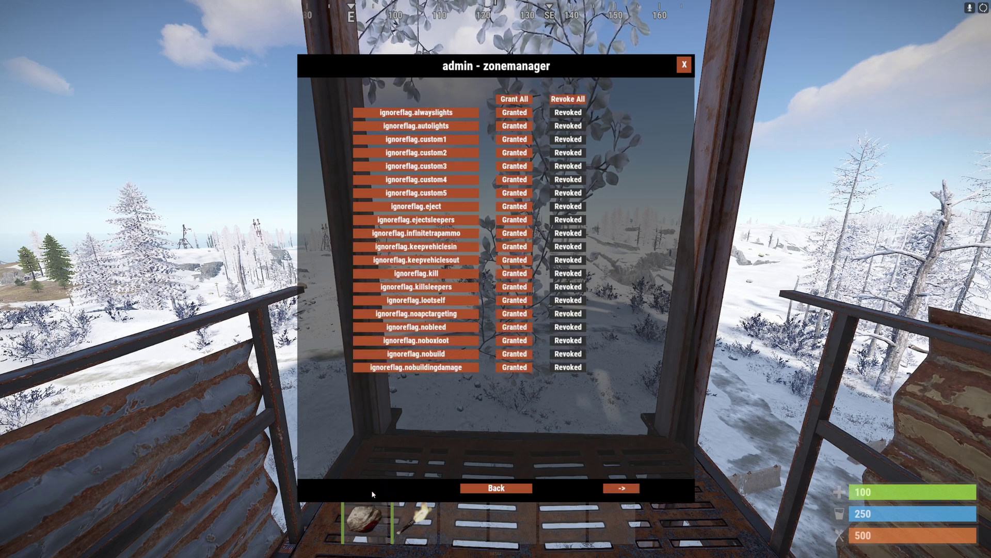
{"action": "left_click", "coordinate": [628, 488]}
{"action": "left_click", "coordinate": [629, 488]}
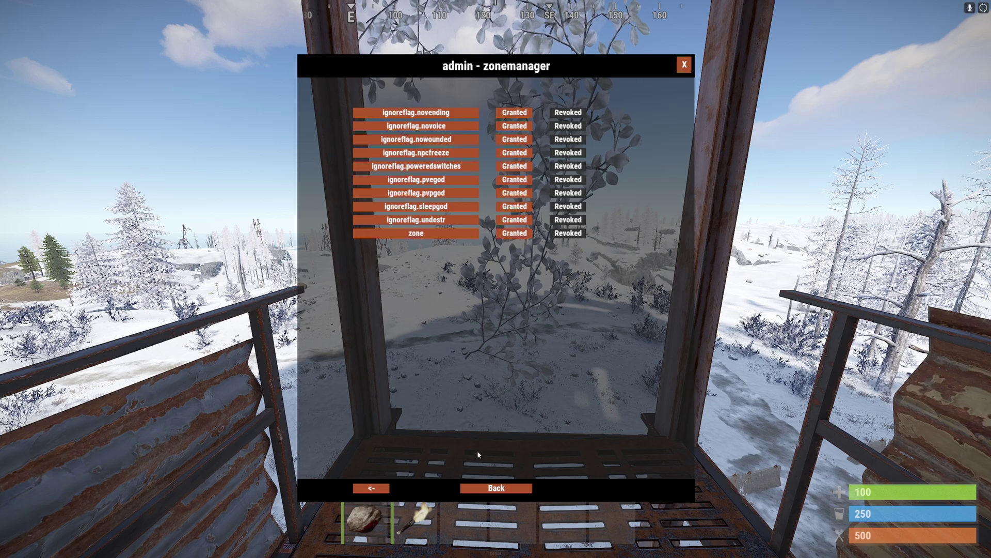
{"action": "left_click", "coordinate": [483, 488]}
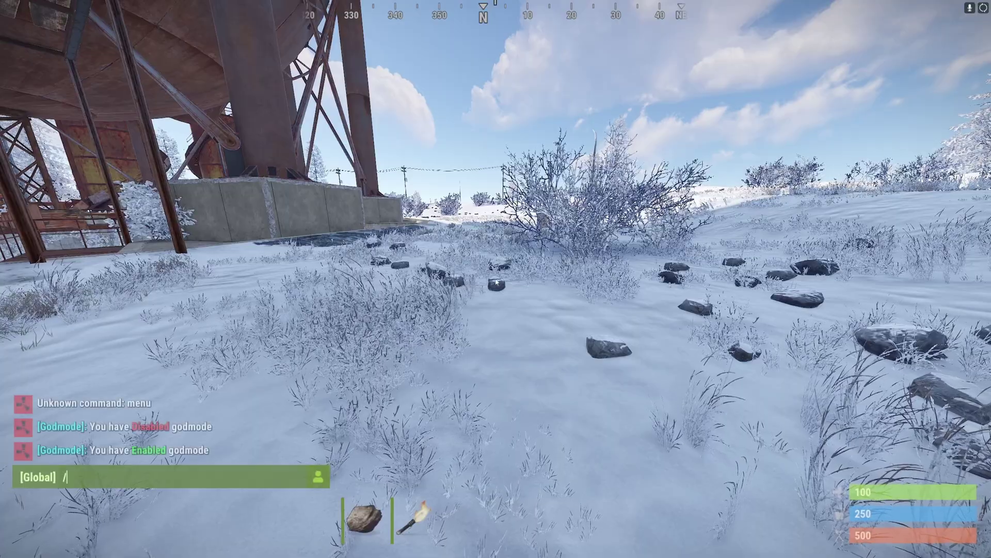
Open the Chaos Arena menu with /arena and check two game modes for active events
{"action": "type", "text": "arena"}
{"action": "key", "text": "Return"}
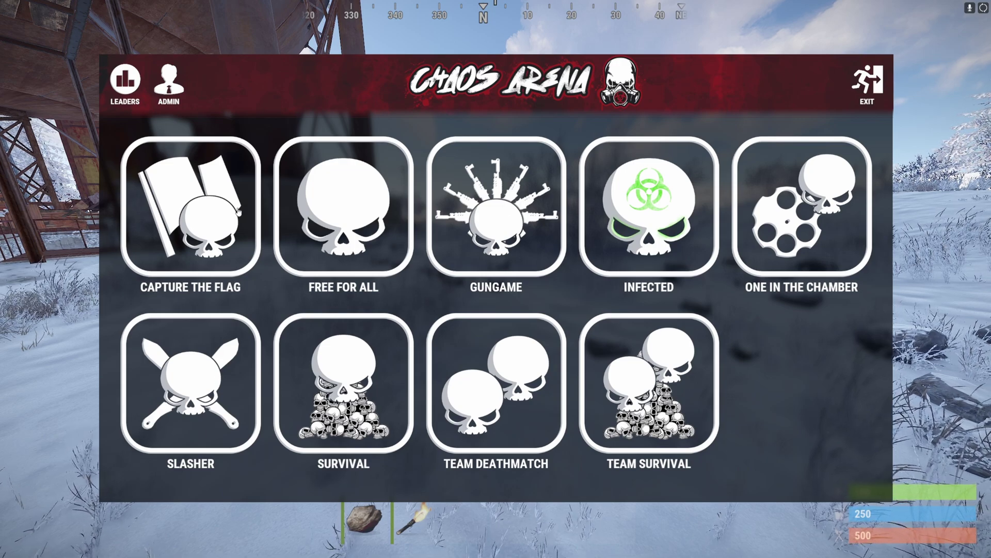
{"action": "left_click", "coordinate": [339, 200]}
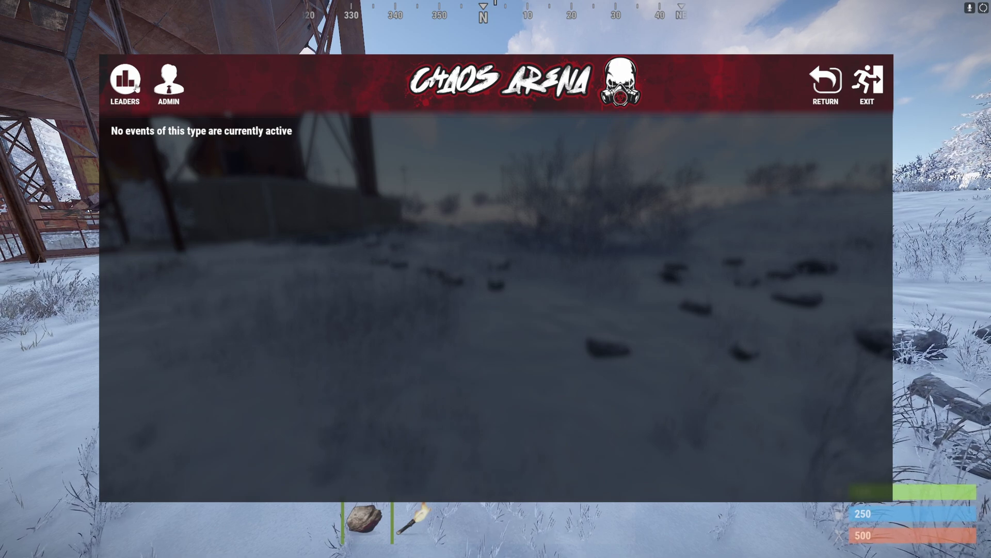
{"action": "left_click", "coordinate": [824, 103]}
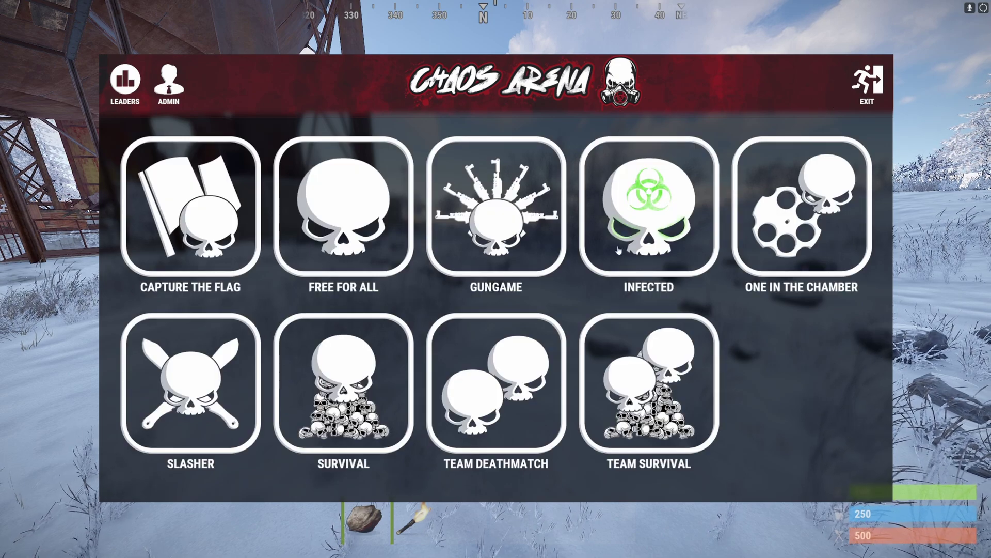
{"action": "left_click", "coordinate": [644, 216]}
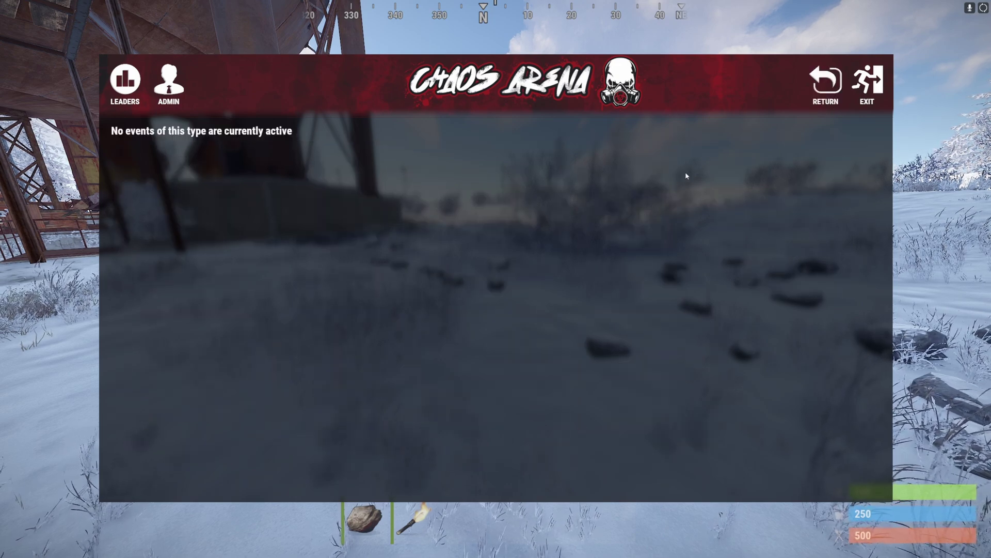
{"action": "left_click", "coordinate": [831, 84]}
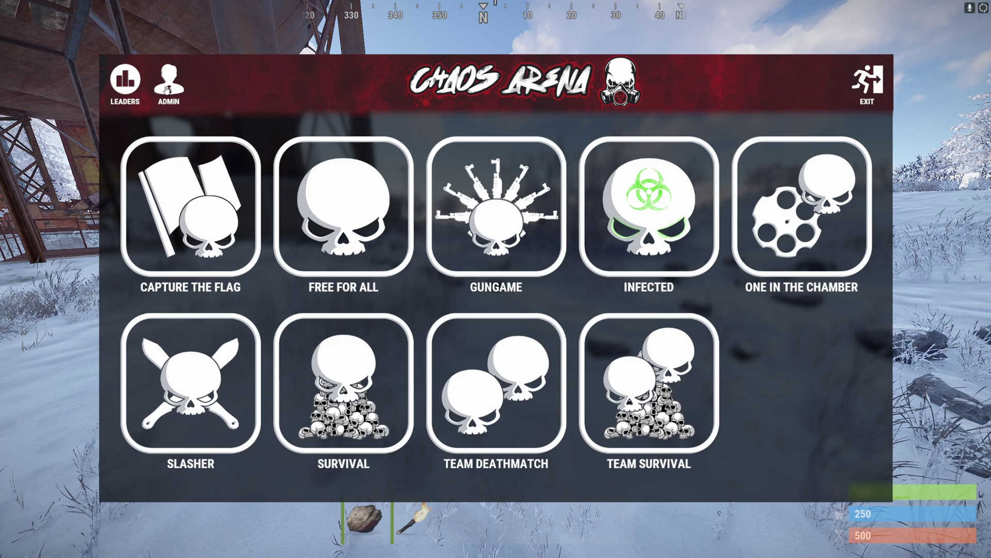
View Global Statistics and the Leader Boards sorted by Games Won, then return to events
{"action": "left_click", "coordinate": [124, 82]}
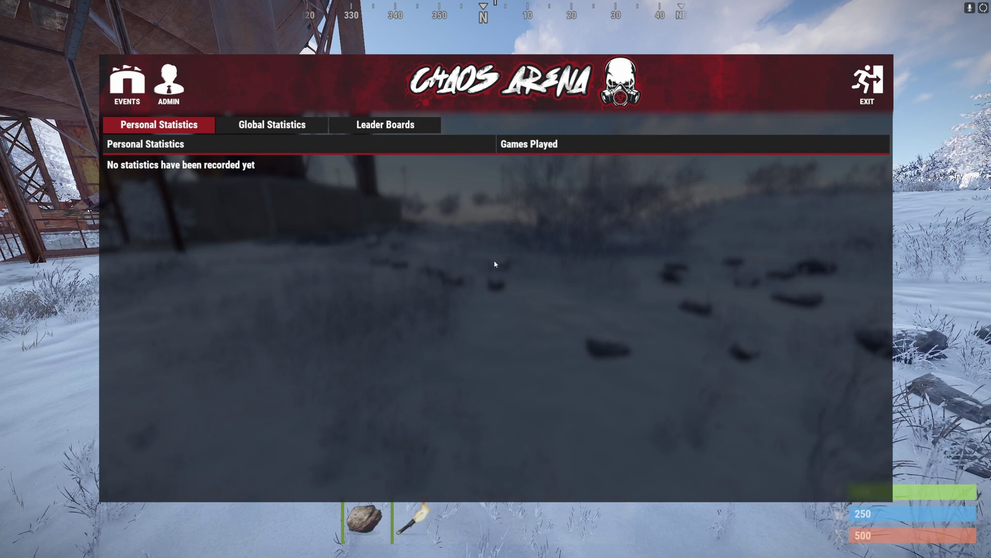
{"action": "left_click", "coordinate": [260, 125]}
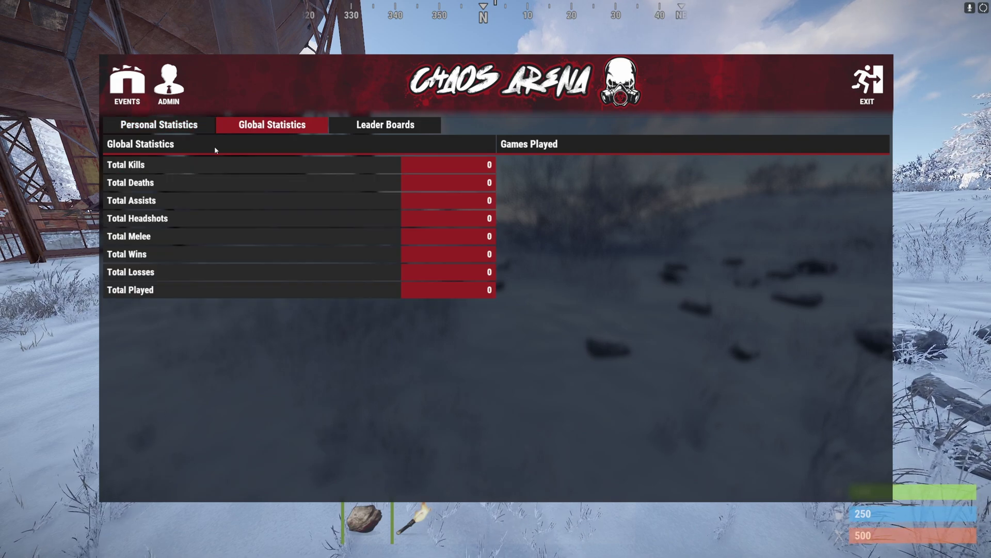
{"action": "left_click", "coordinate": [372, 124]}
{"action": "left_click", "coordinate": [719, 142]}
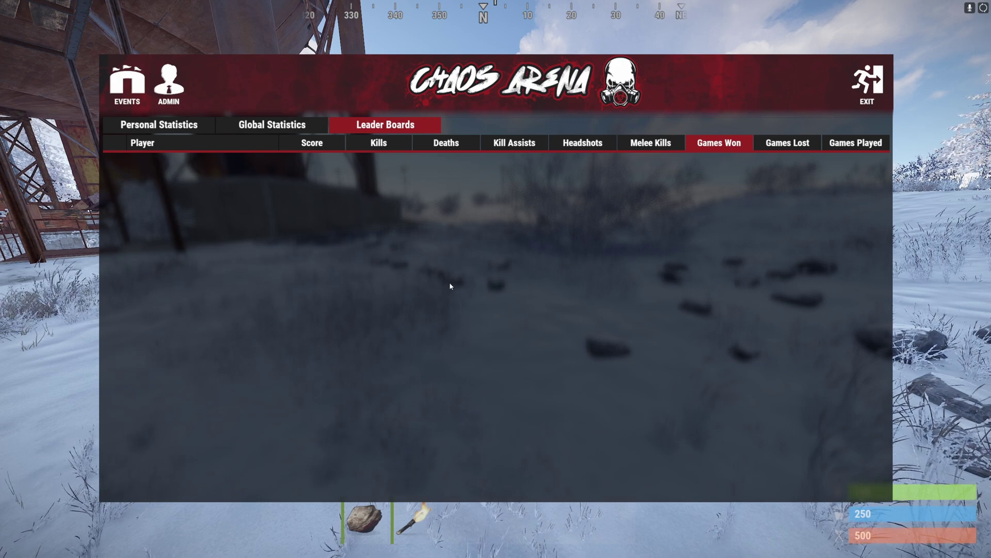
{"action": "left_click", "coordinate": [127, 82]}
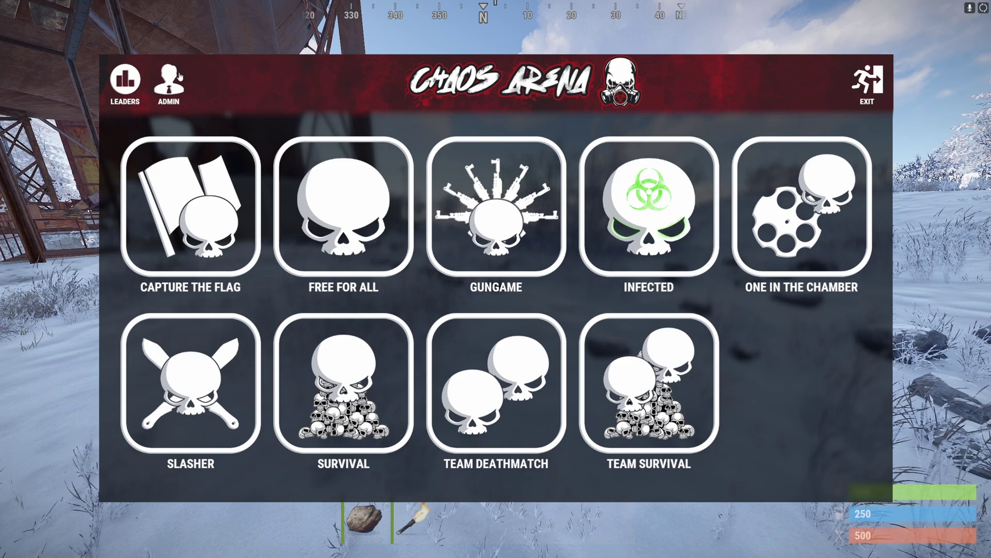
Start a Free For All event through the Chaos Arena admin Create Event option
{"action": "left_click", "coordinate": [168, 87]}
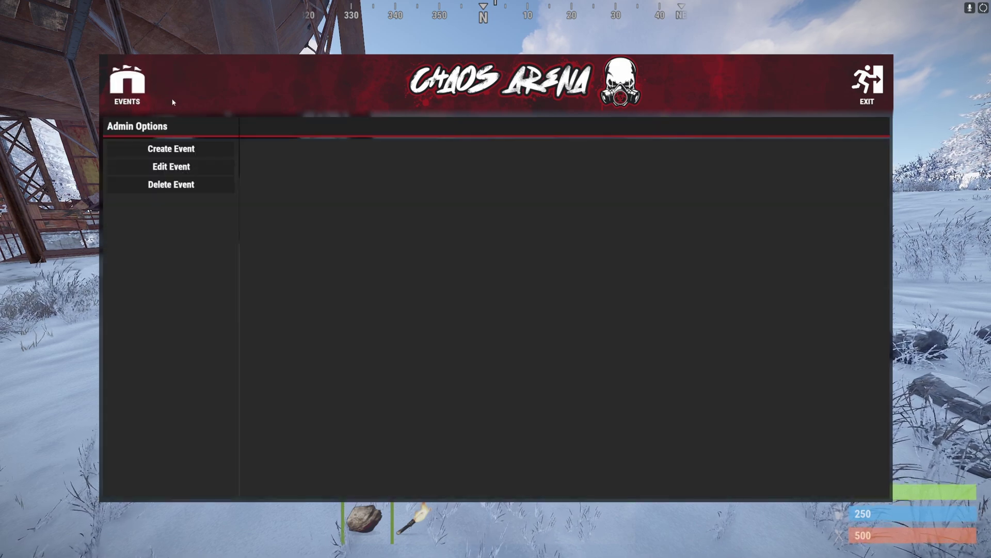
{"action": "left_click", "coordinate": [169, 151]}
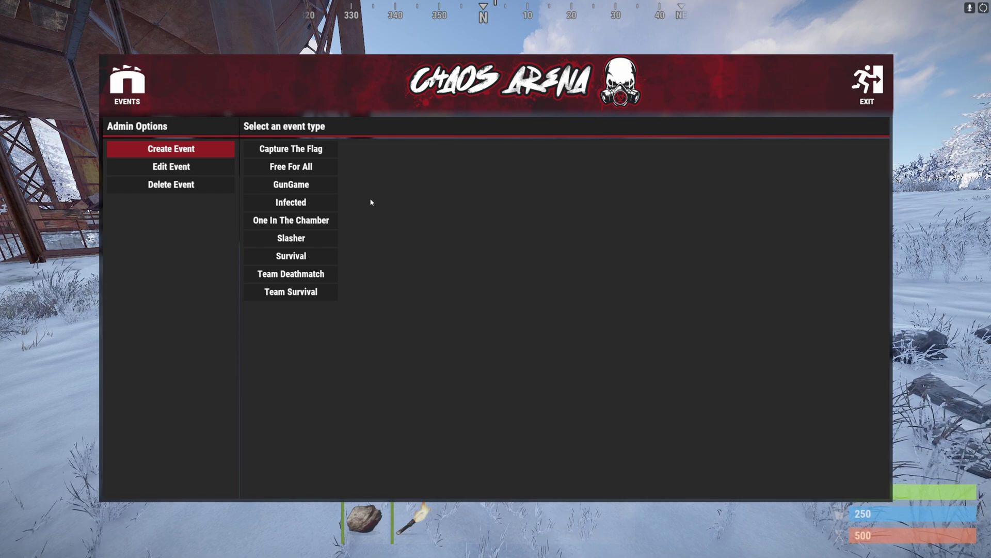
{"action": "left_click", "coordinate": [303, 166]}
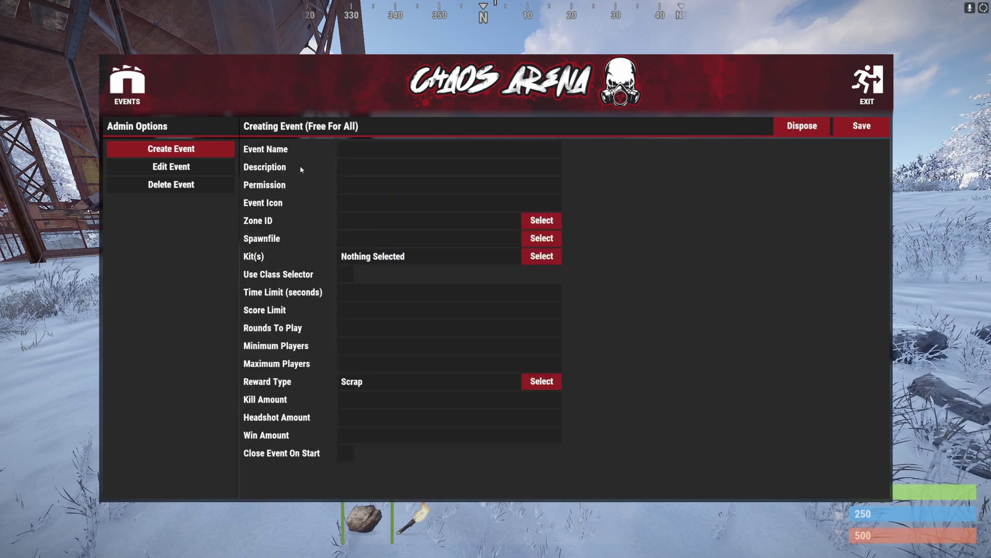